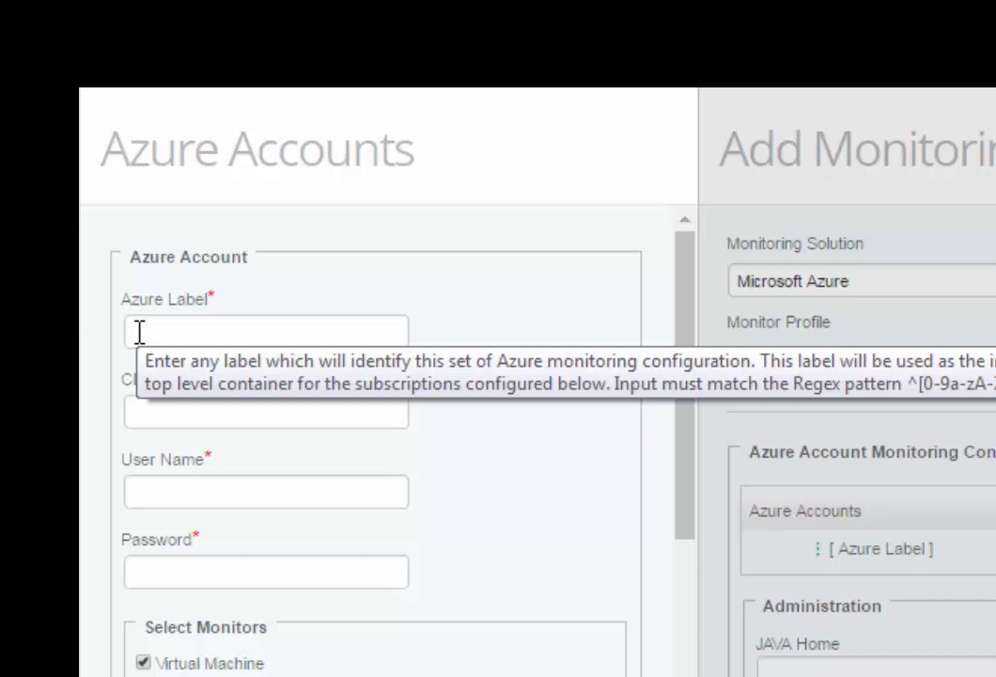
Enter BMC-Test as the Azure Label in the Azure account monitoring configuration
type("BMC-Test")
left_click(139, 411)
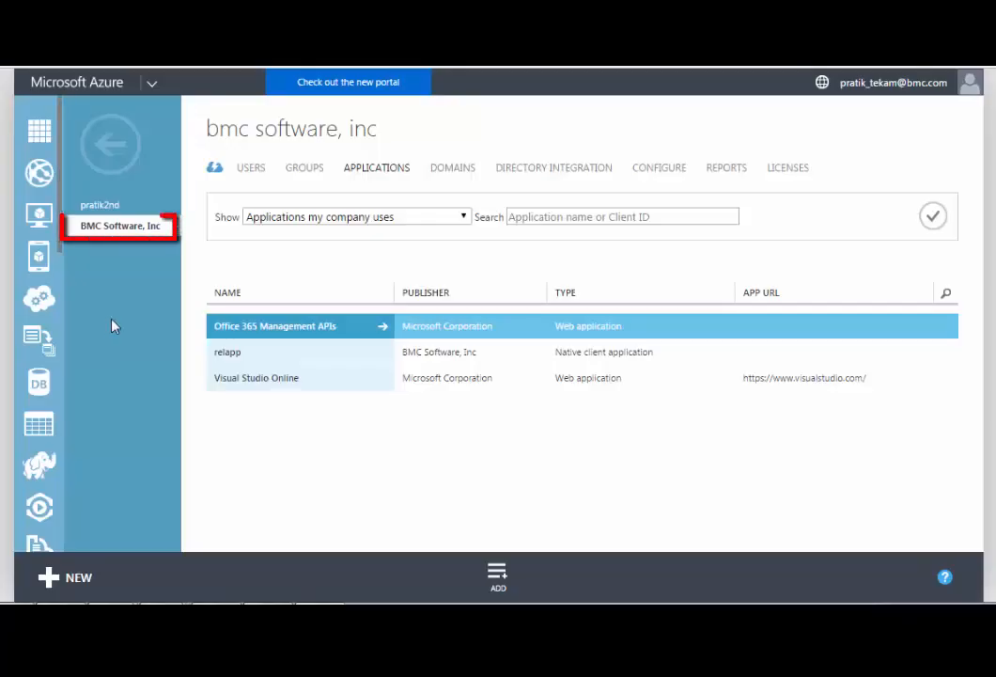
Start adding a native client application named BMC-TestApp that the organization is developing to the directory
left_click(378, 175)
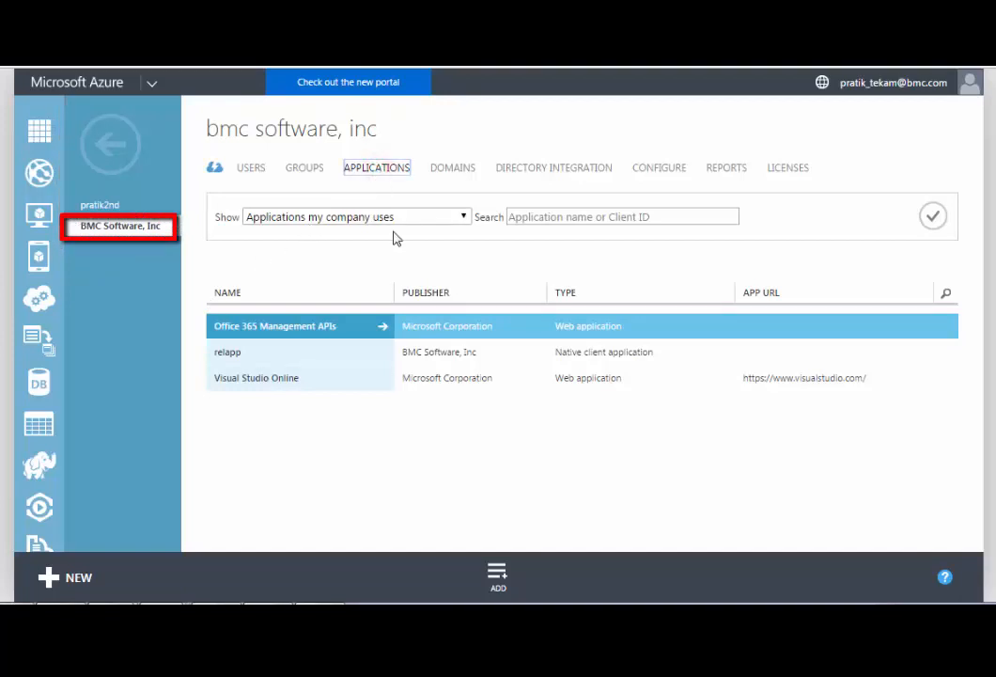
left_click(498, 577)
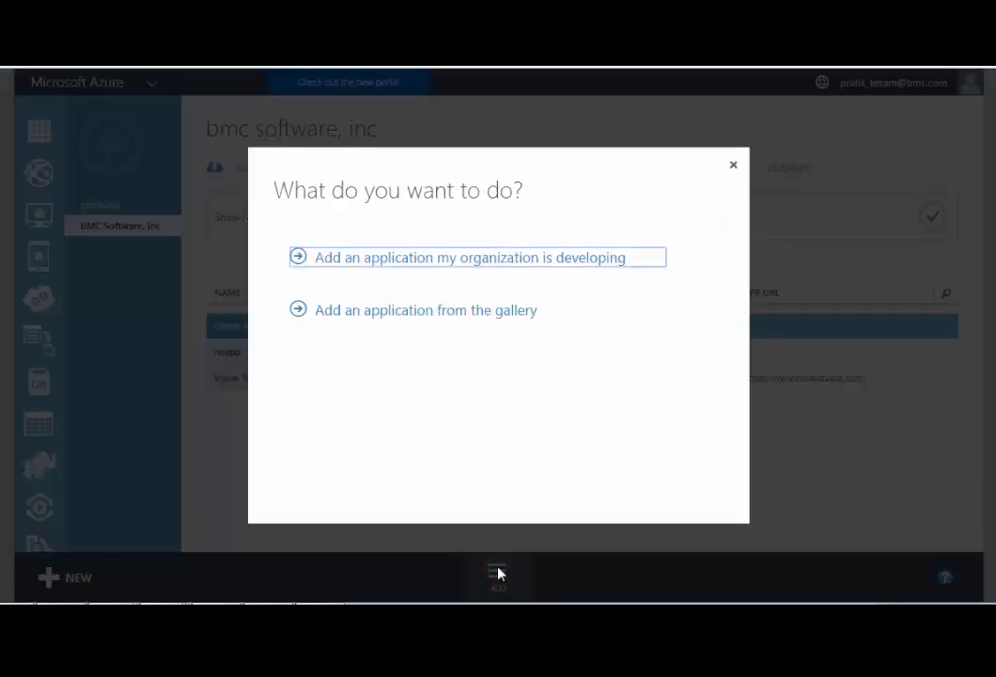
left_click(423, 267)
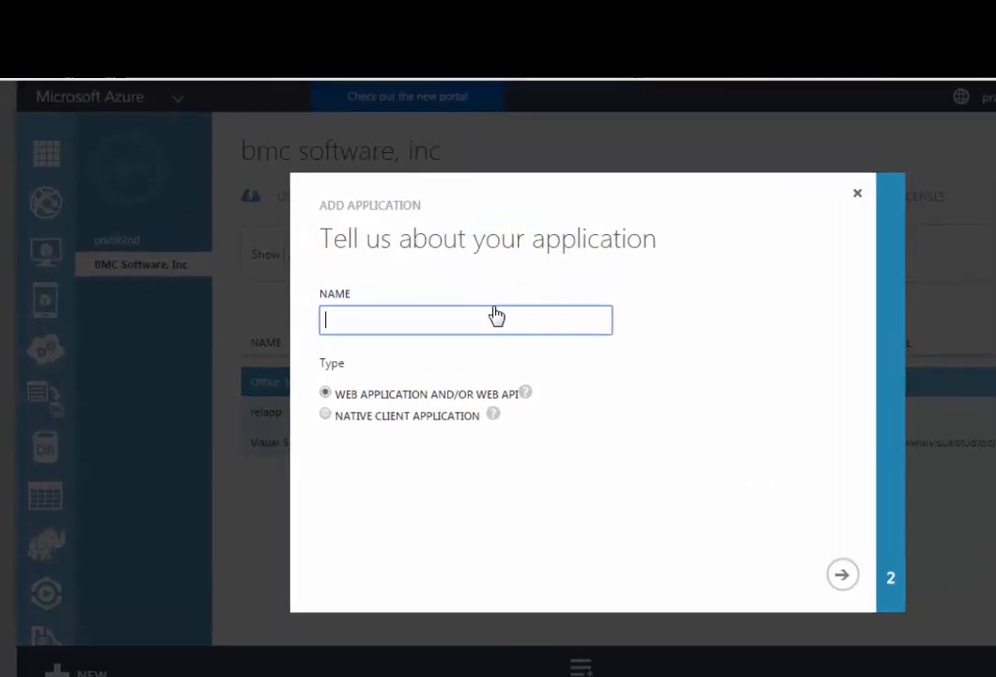
type("BMC-TestApp")
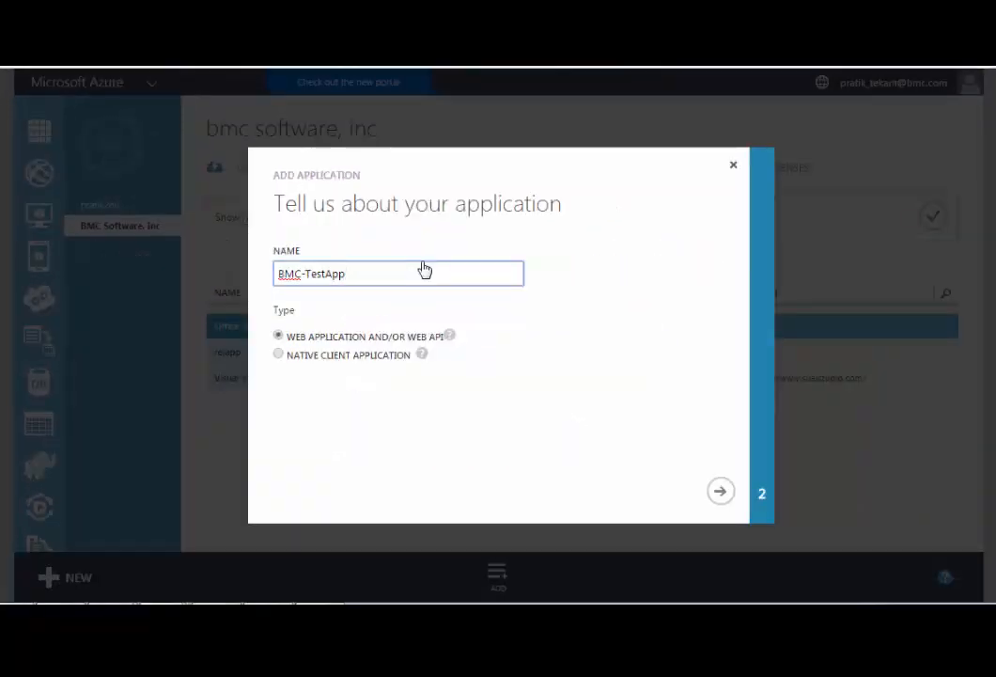
left_click(278, 355)
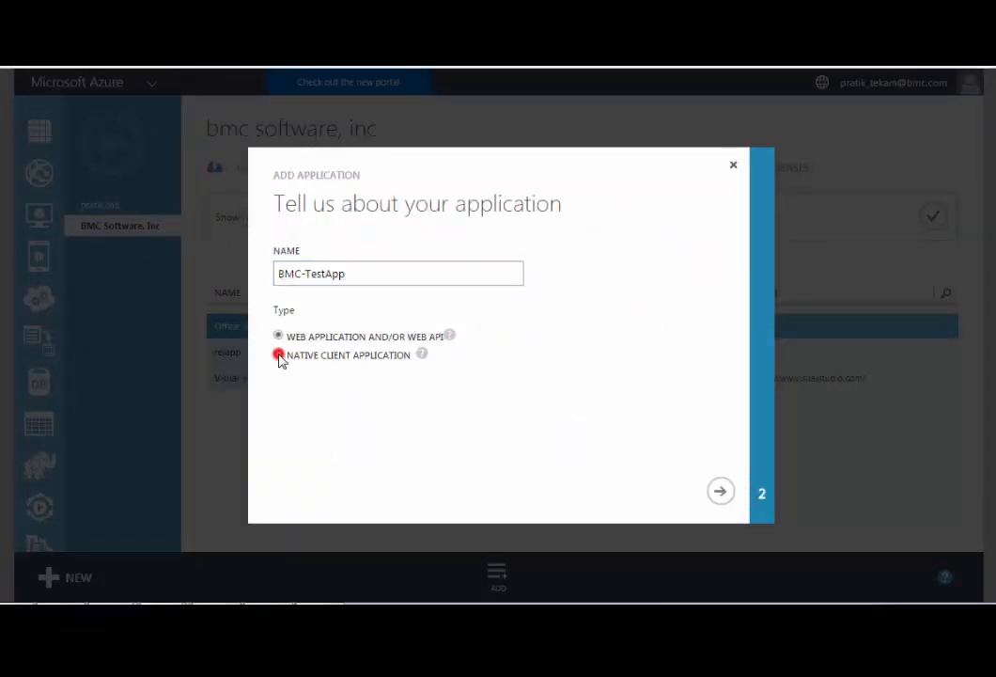
left_click(722, 494)
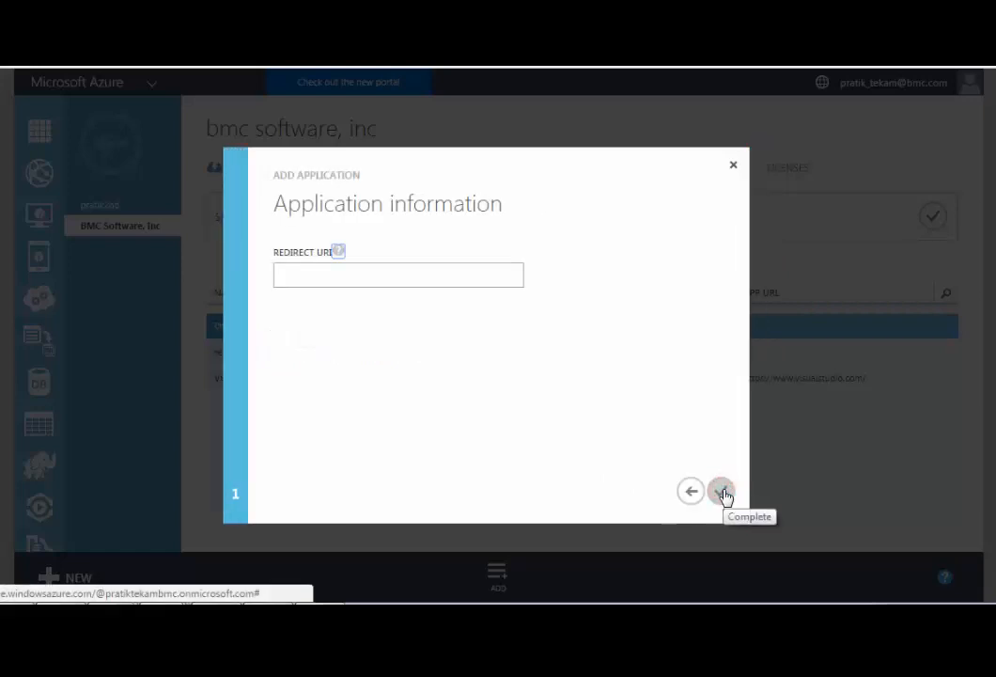
left_click(319, 271)
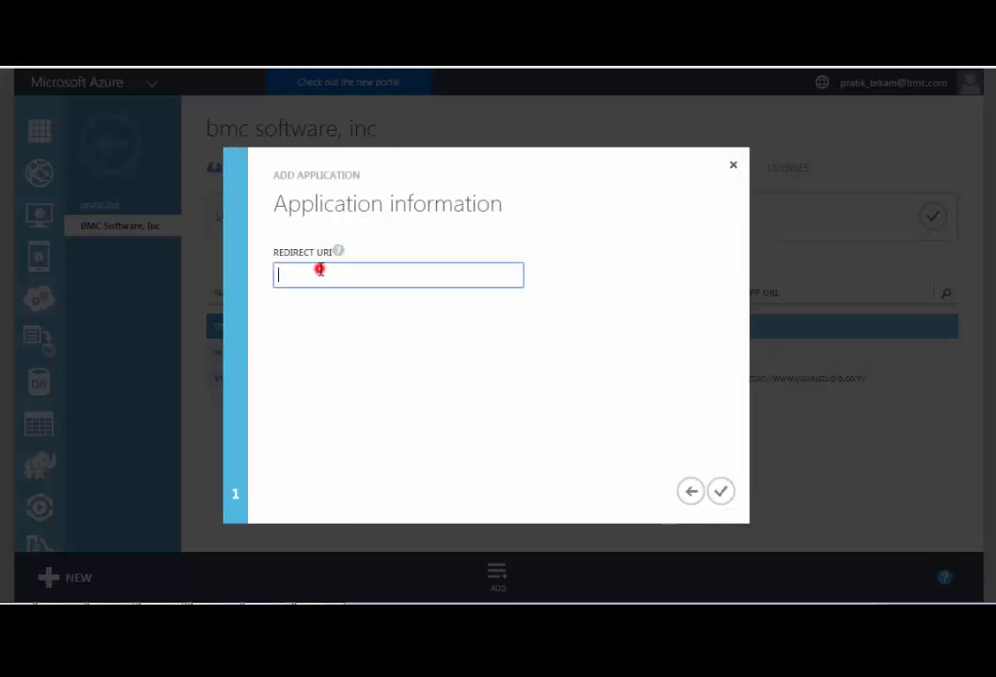
type("http://BMC")
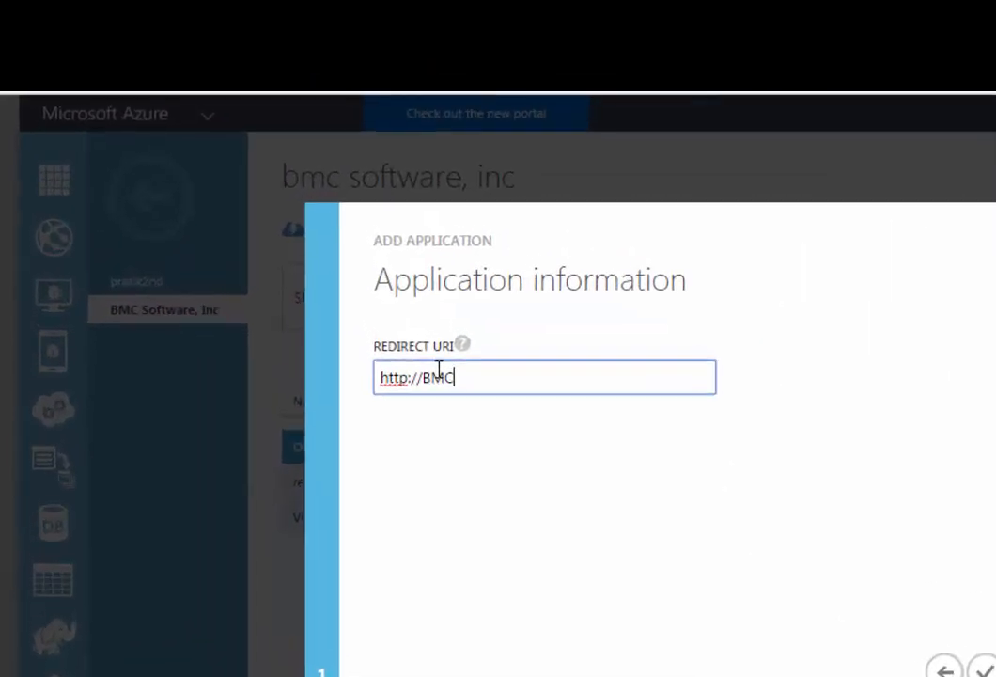
type("-TestApp")
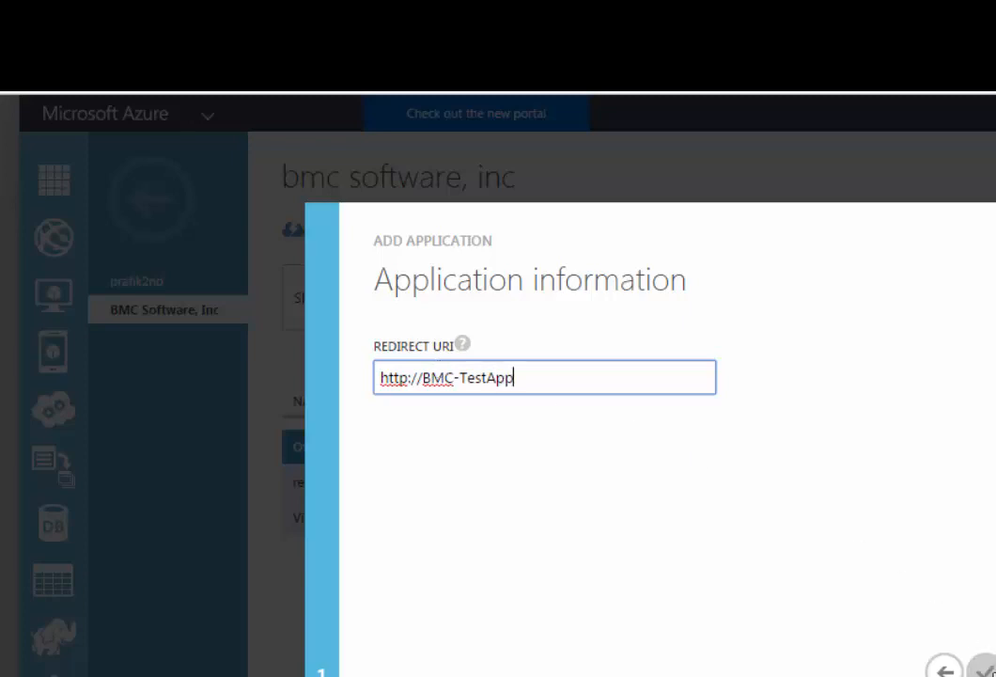
left_click(982, 669)
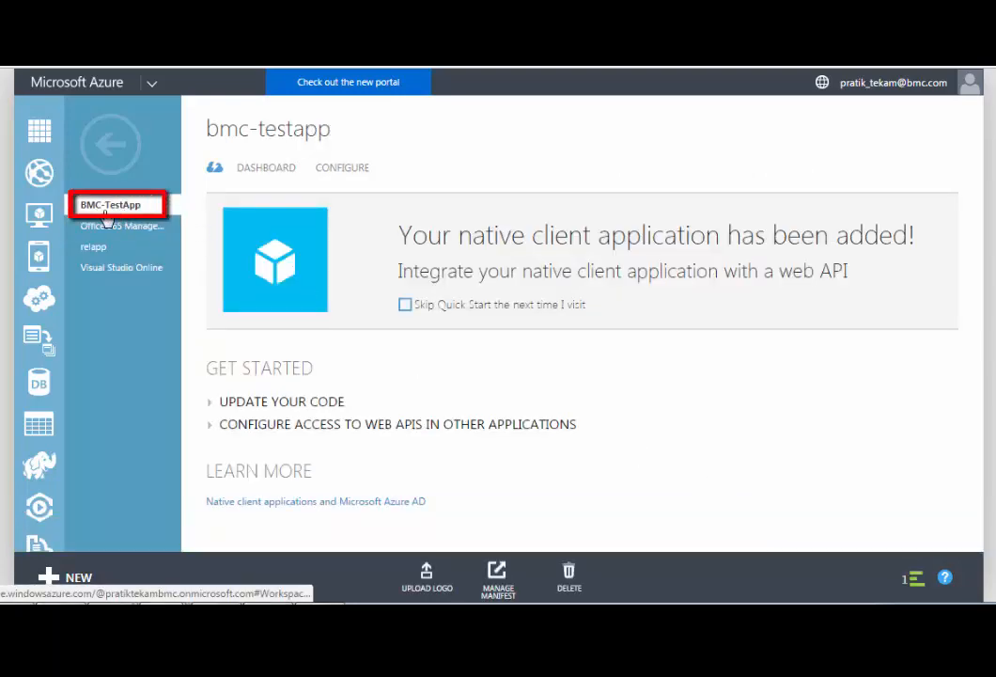
Open the BMC-TestApp configuration and copy its client ID
left_click(344, 171)
left_click(715, 354)
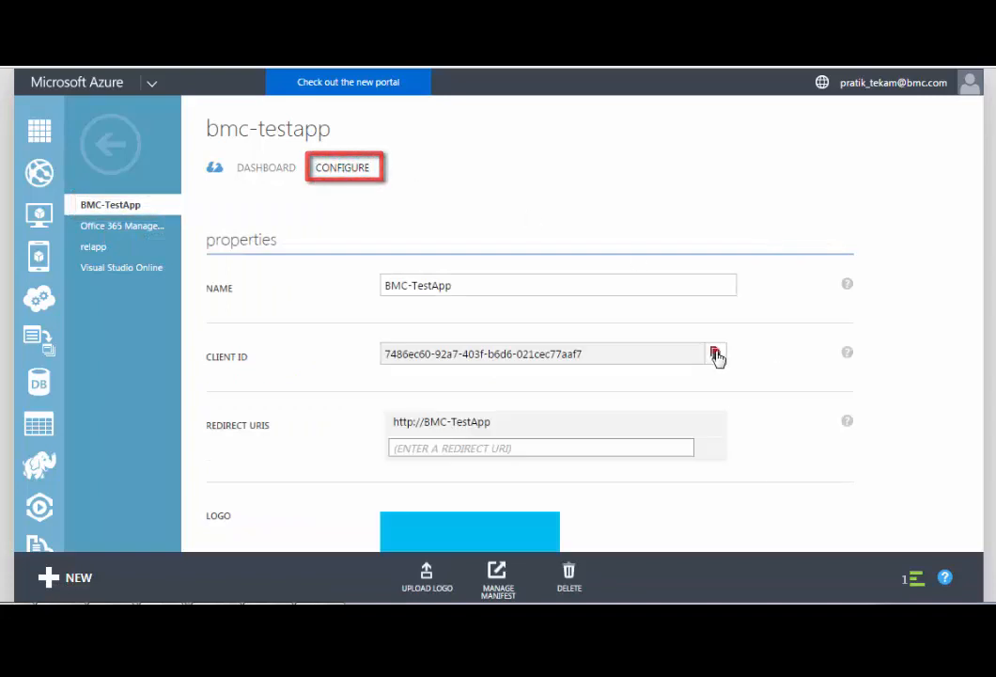
Add Windows Azure Service Management API to the app's permissions and grant the Access Azure Service Management delegated permission
scroll(830, 418, "down", 4)
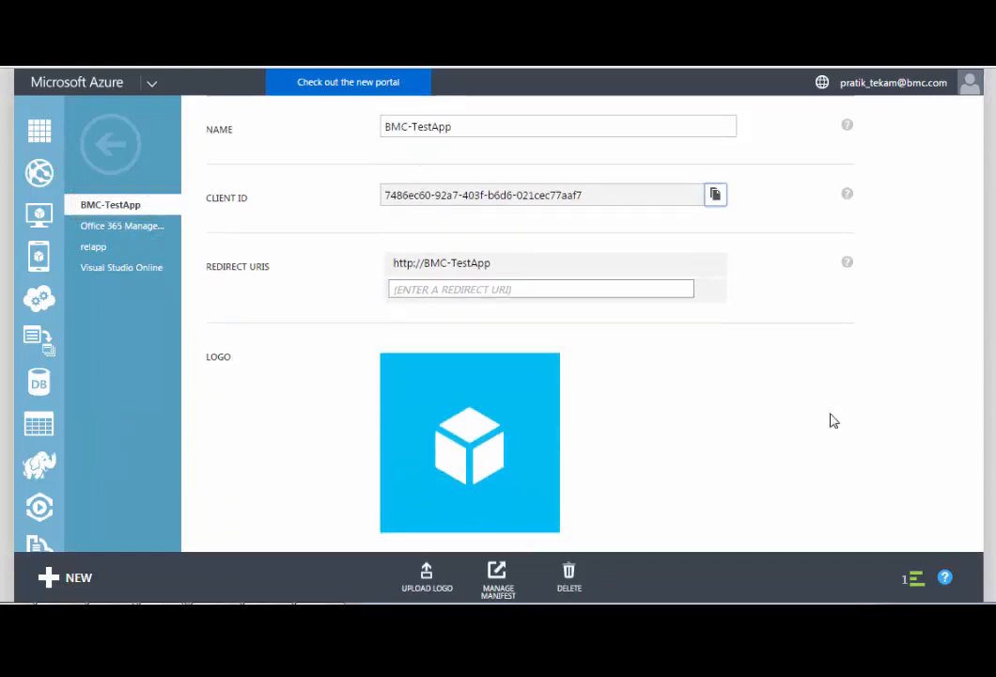
scroll(830, 420, "down", 3)
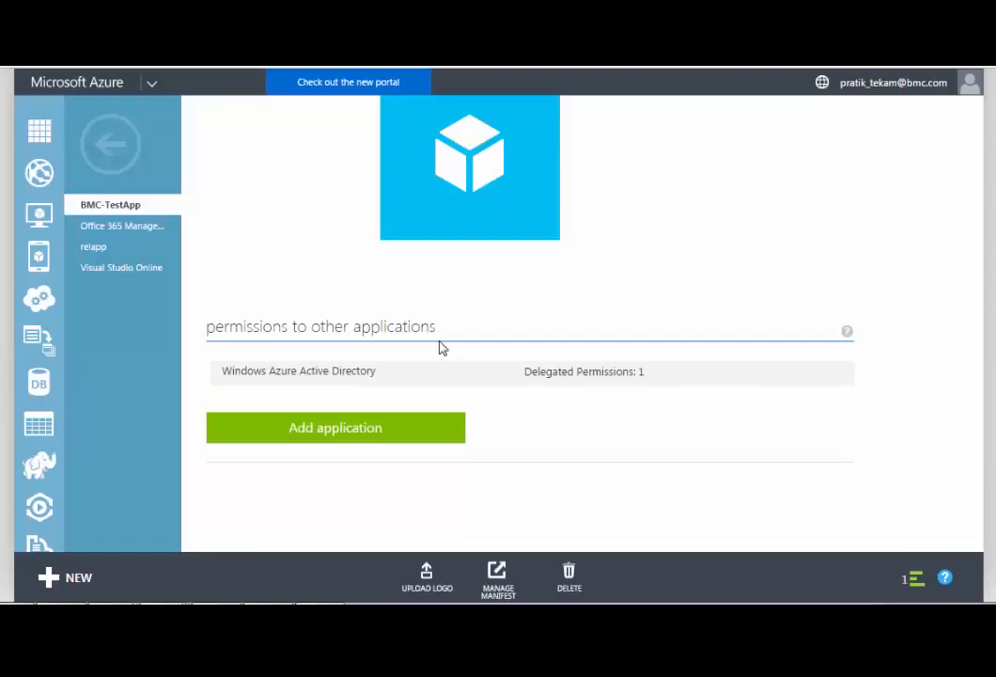
left_click(317, 433)
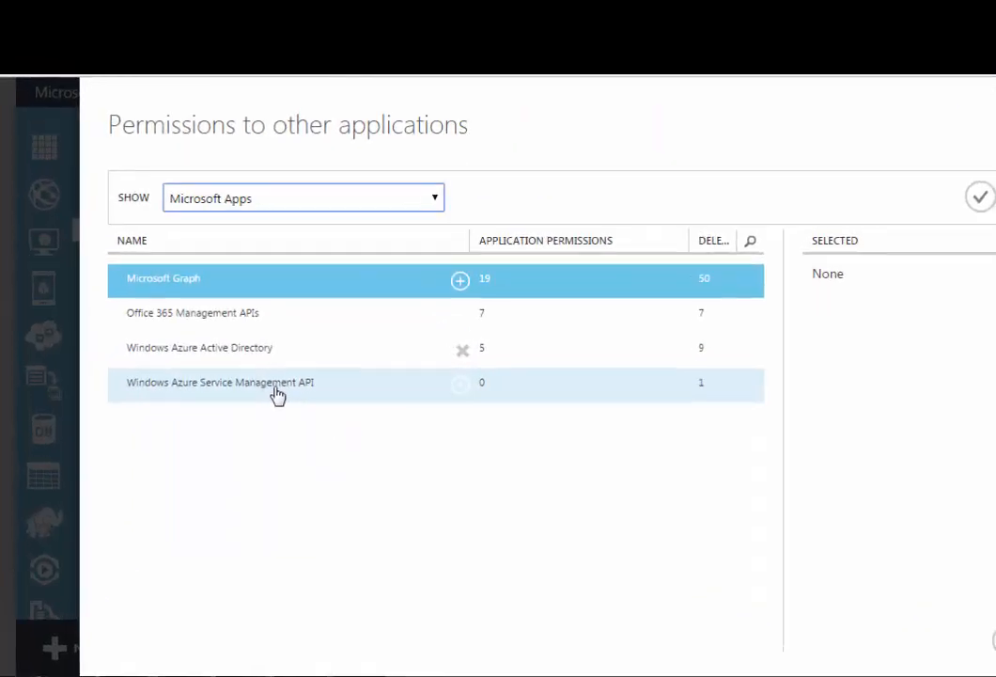
left_click(346, 489)
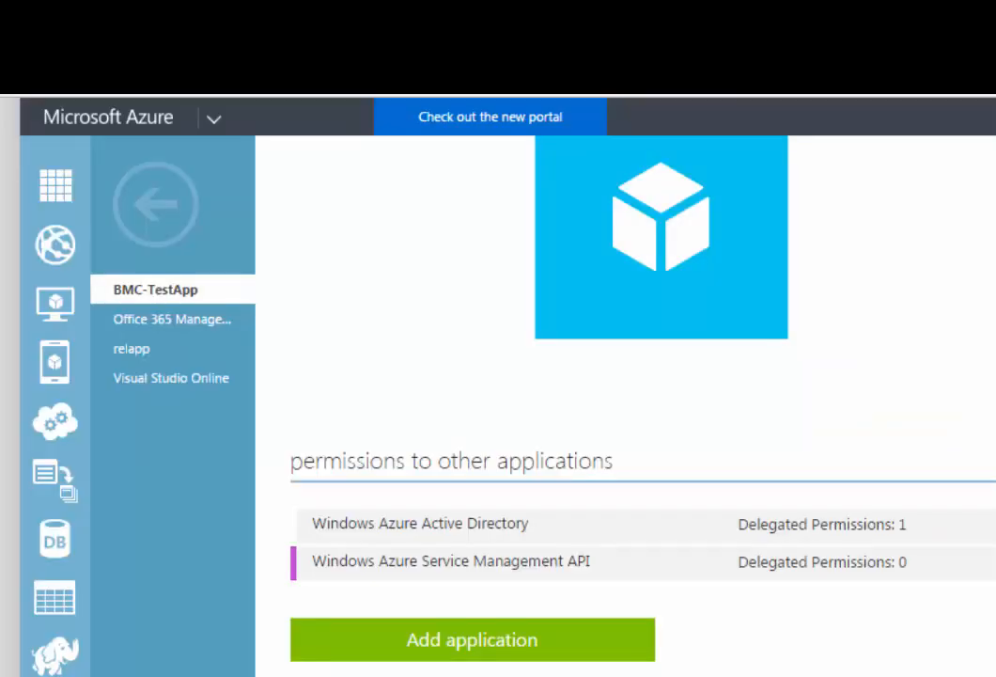
left_click(802, 573)
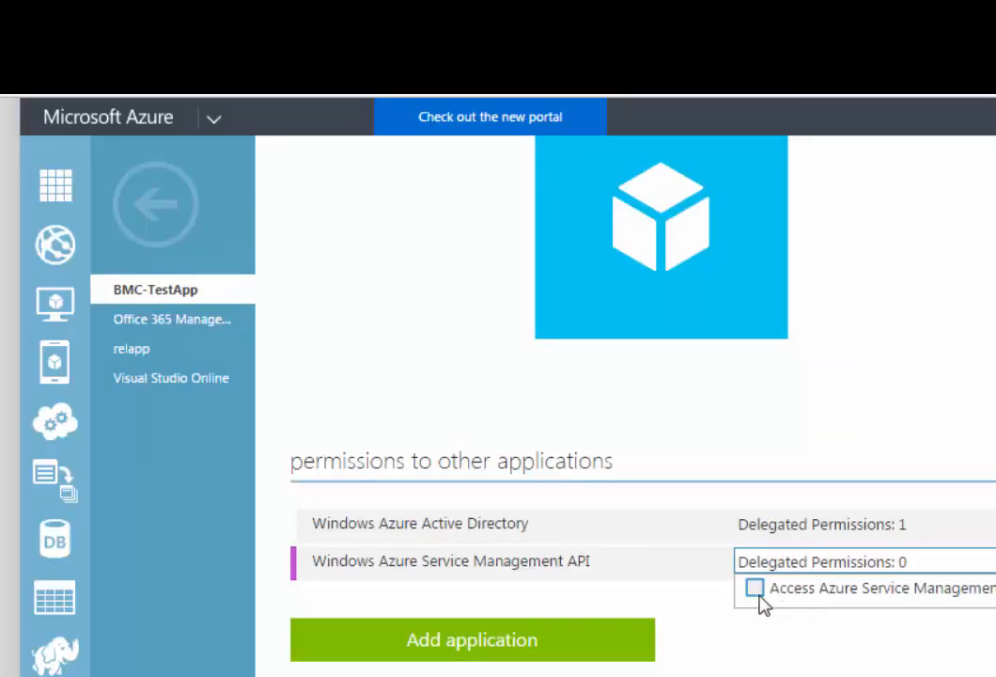
left_click(756, 591)
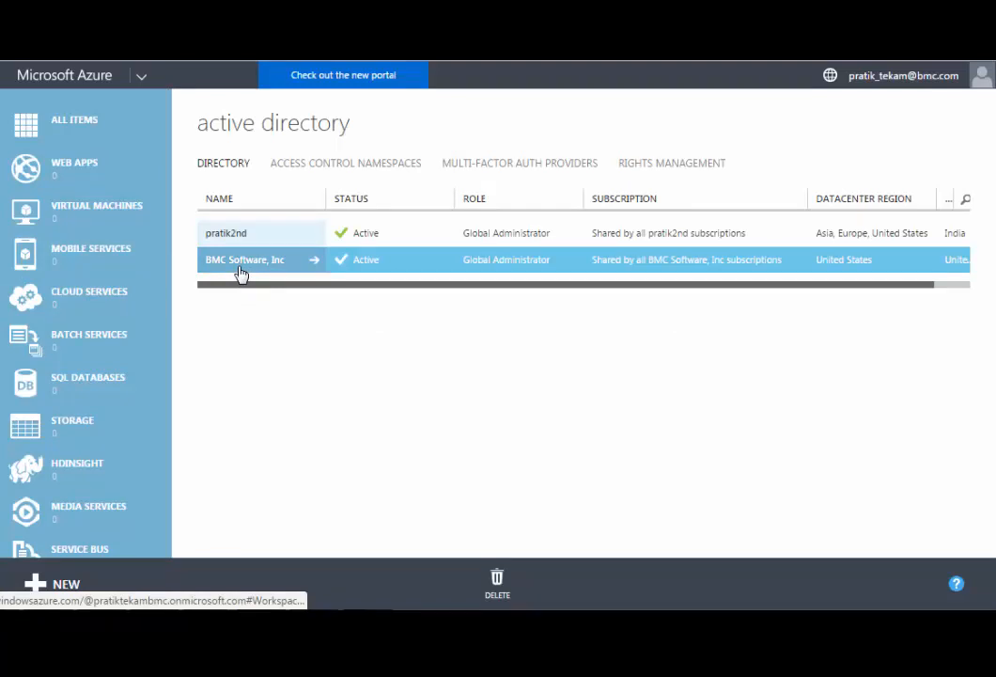
Open the BMC Software, Inc directory's users and copy the BMC-TestUser account's user name
left_click(241, 268)
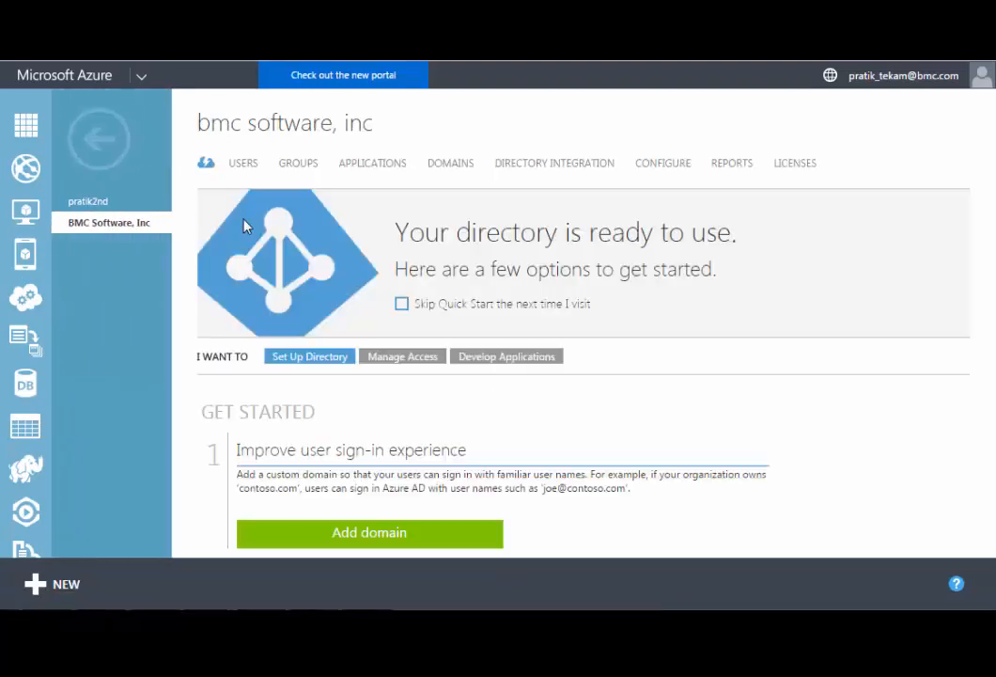
left_click(243, 172)
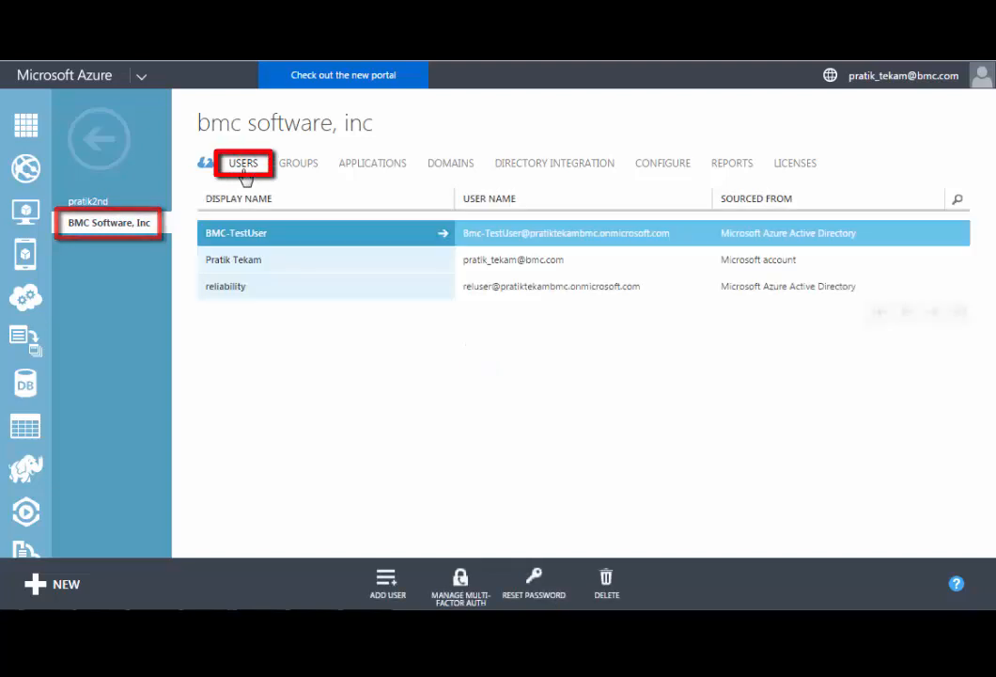
mouse_move(462, 232)
left_mouse_down()
mouse_move(649, 246)
mouse_move(671, 239)
left_mouse_up()
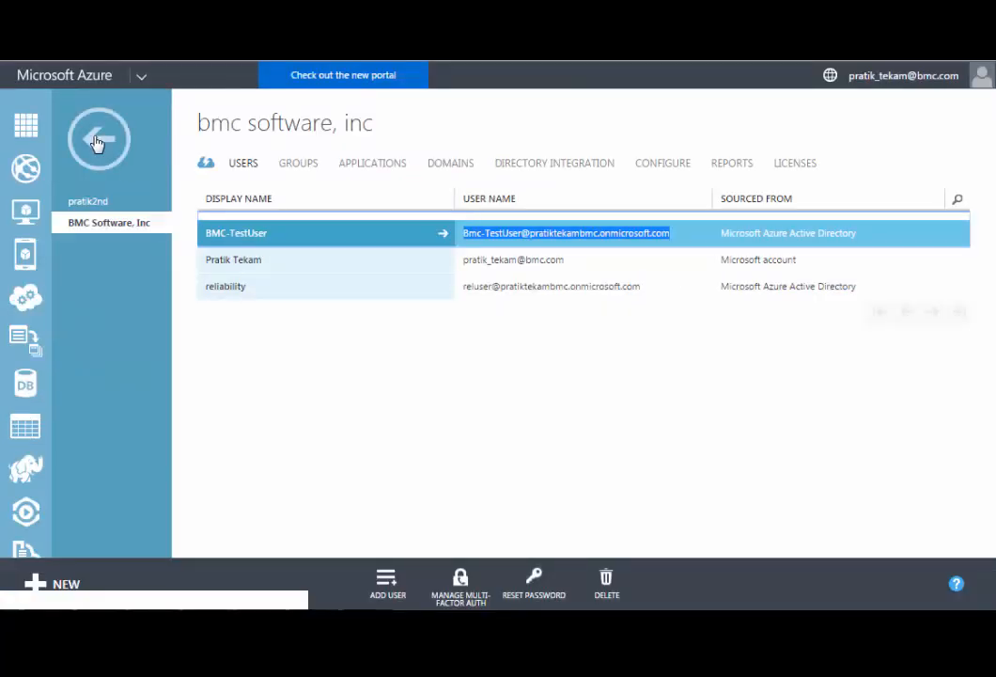
Go to the subscription administrators list in the portal settings
left_click(137, 193)
scroll(145, 246, "down", 10)
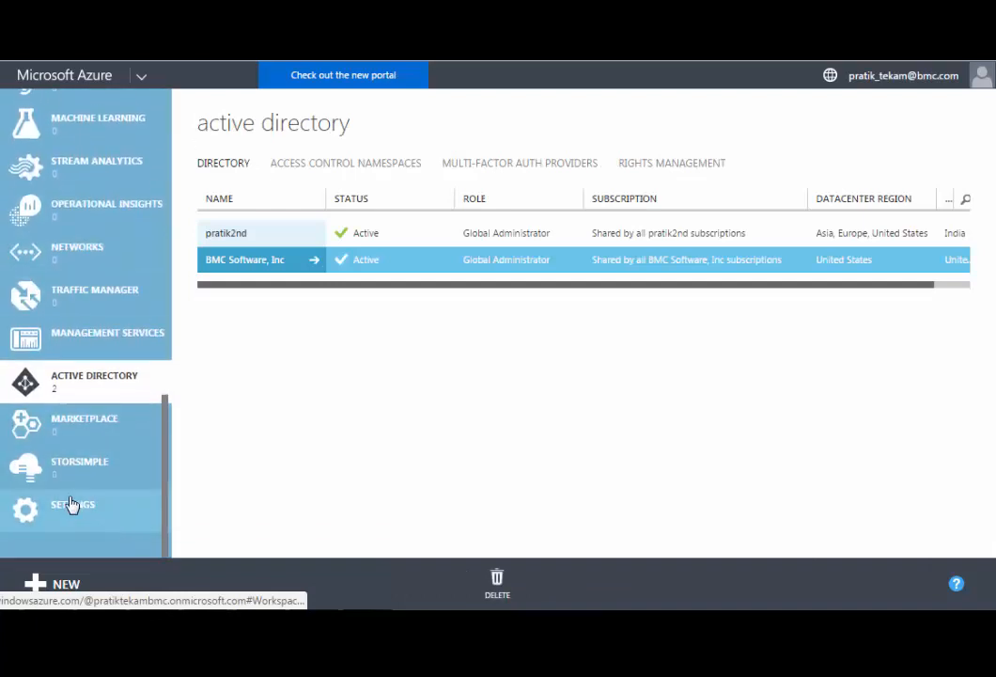
left_click(71, 506)
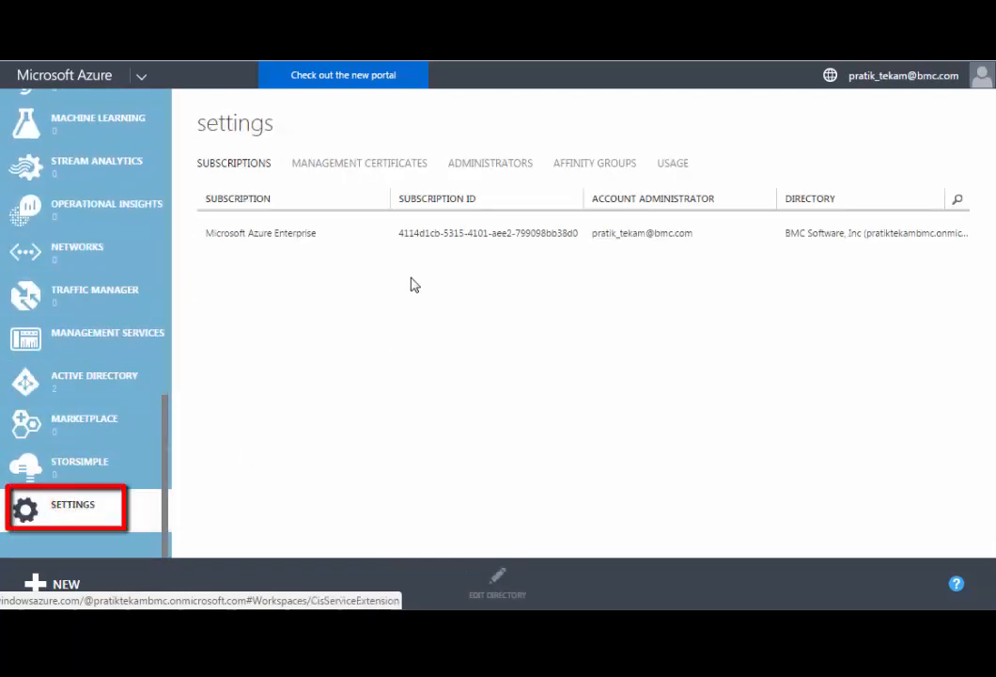
left_click(488, 165)
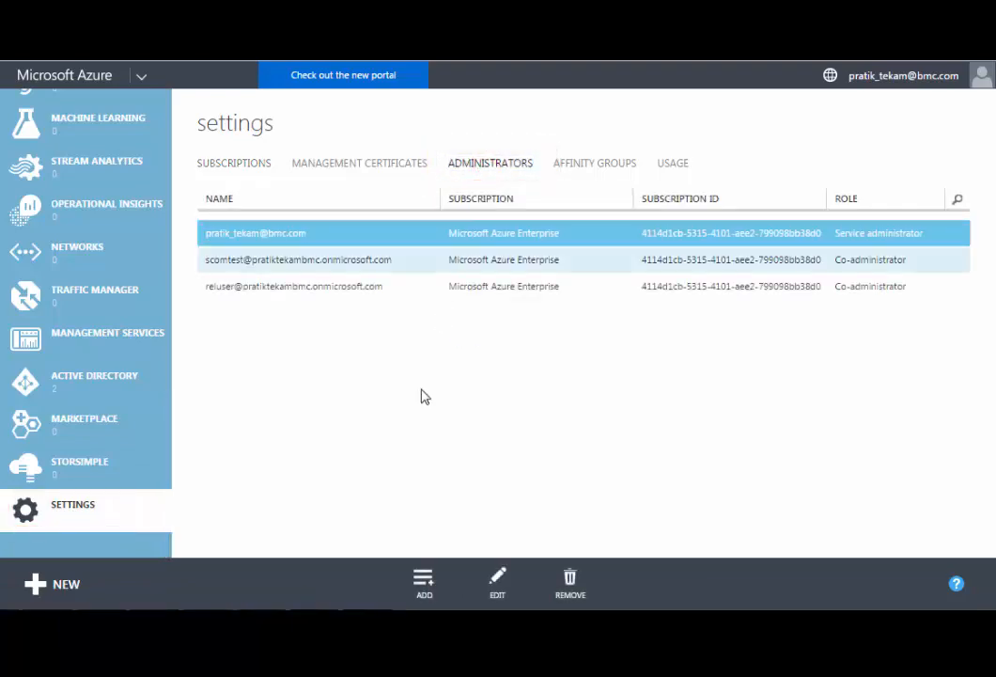
Add the copied BMC-TestUser account as co-administrator for the Microsoft Azure Enterprise subscription
left_click(423, 586)
left_click(318, 360)
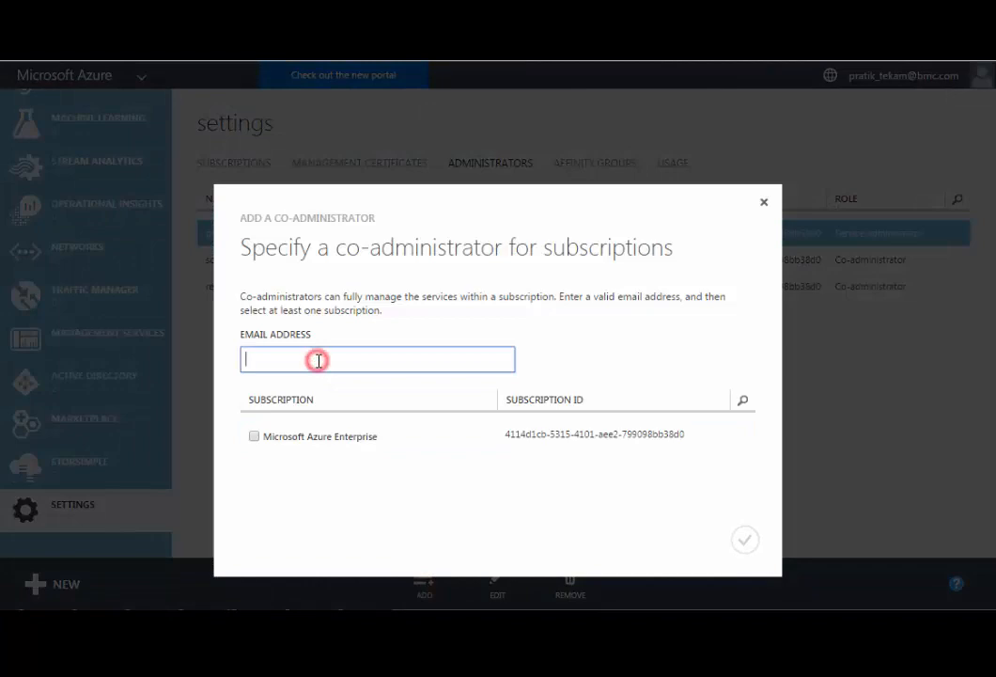
key("ctrl+v")
left_click(317, 545)
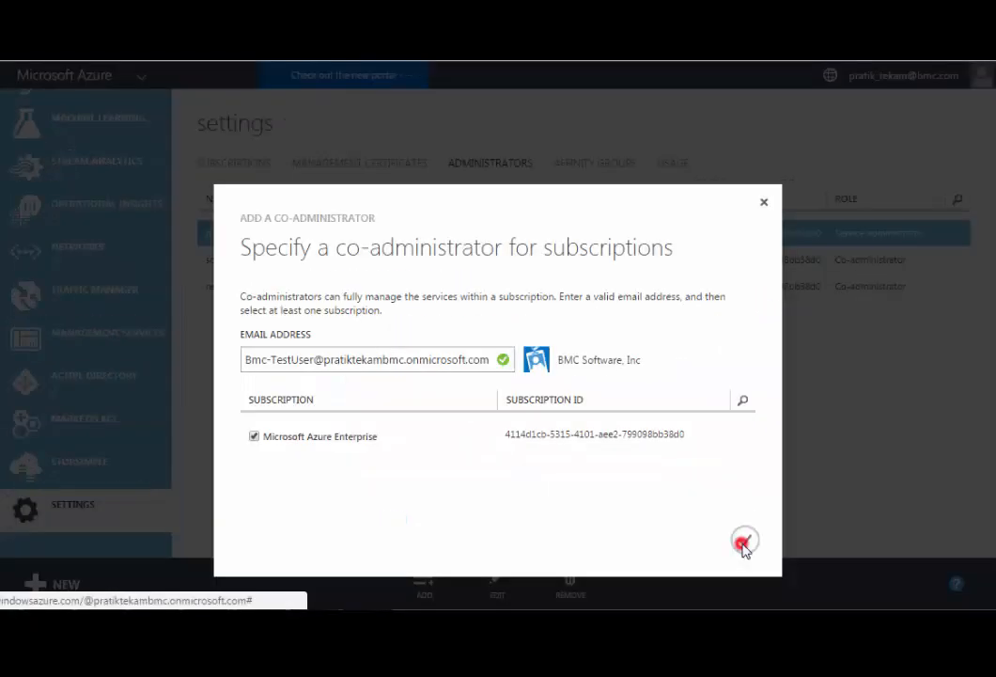
left_click(973, 676)
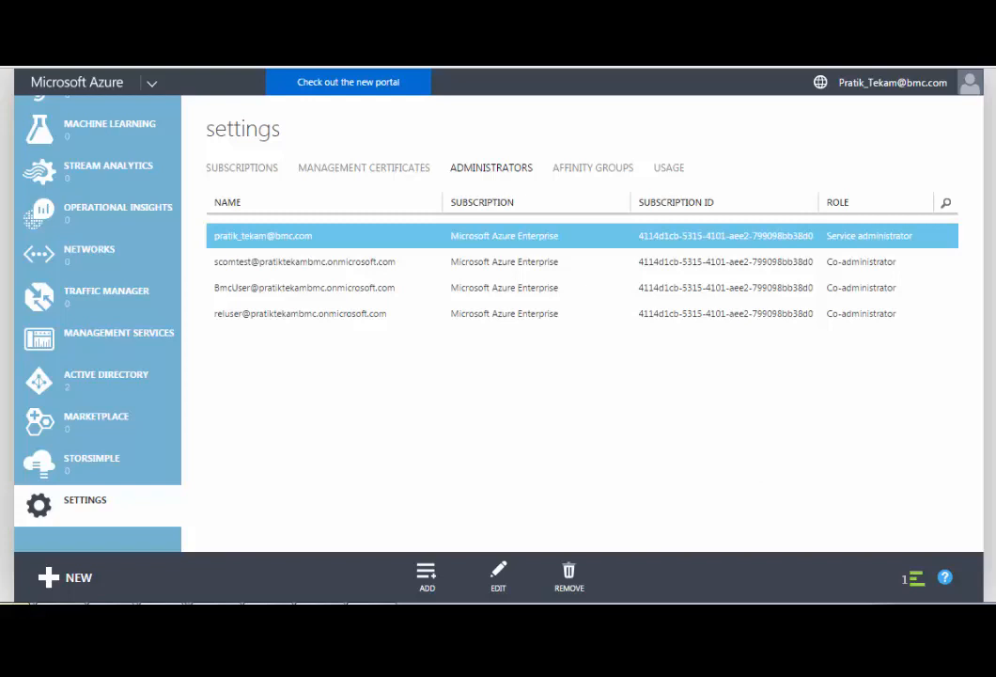
Launch the new Azure portal and open the Microsoft Azure Enterprise subscription
left_click(344, 84)
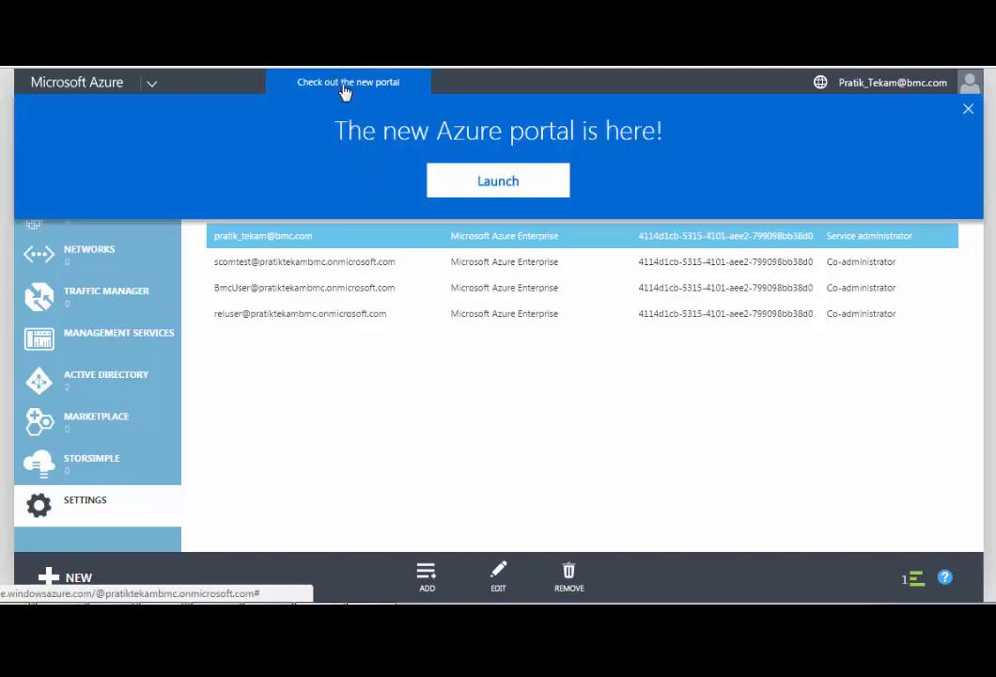
left_click(477, 182)
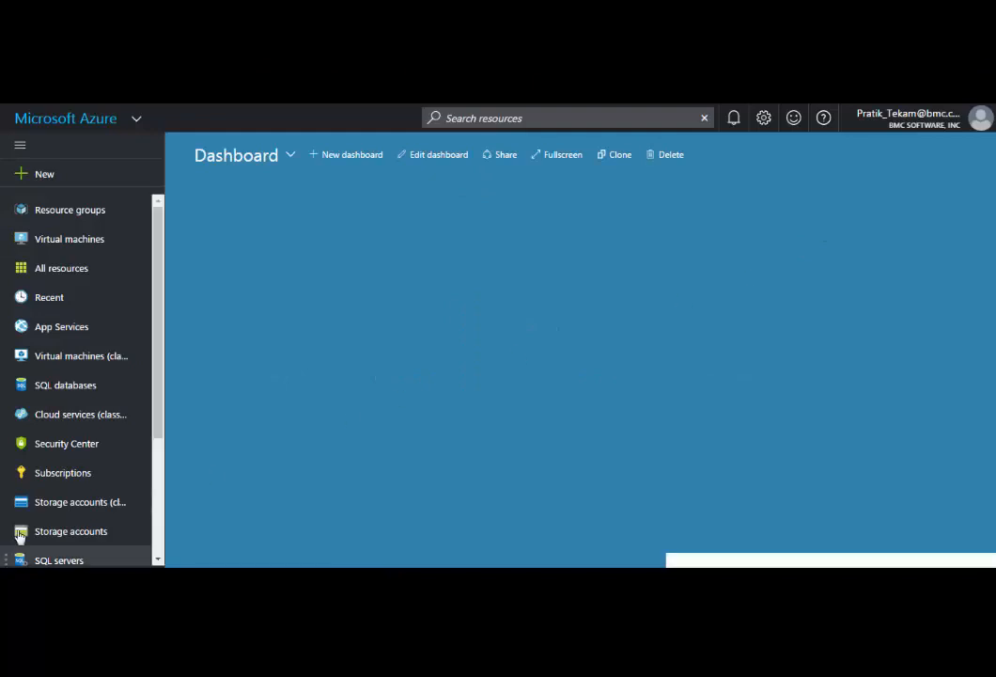
left_click(54, 477)
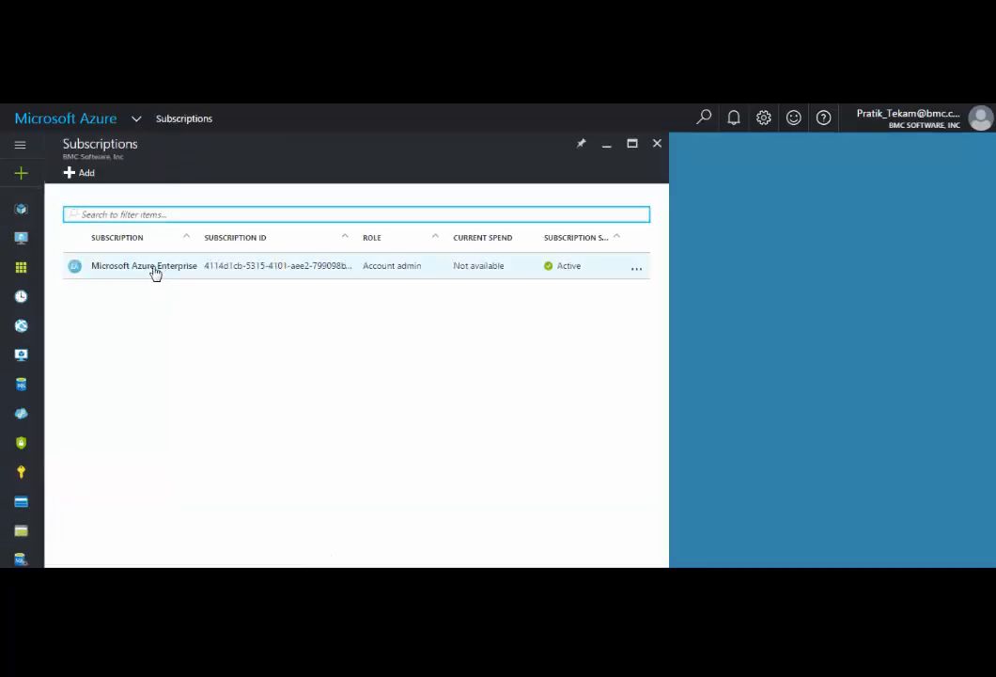
left_click(155, 268)
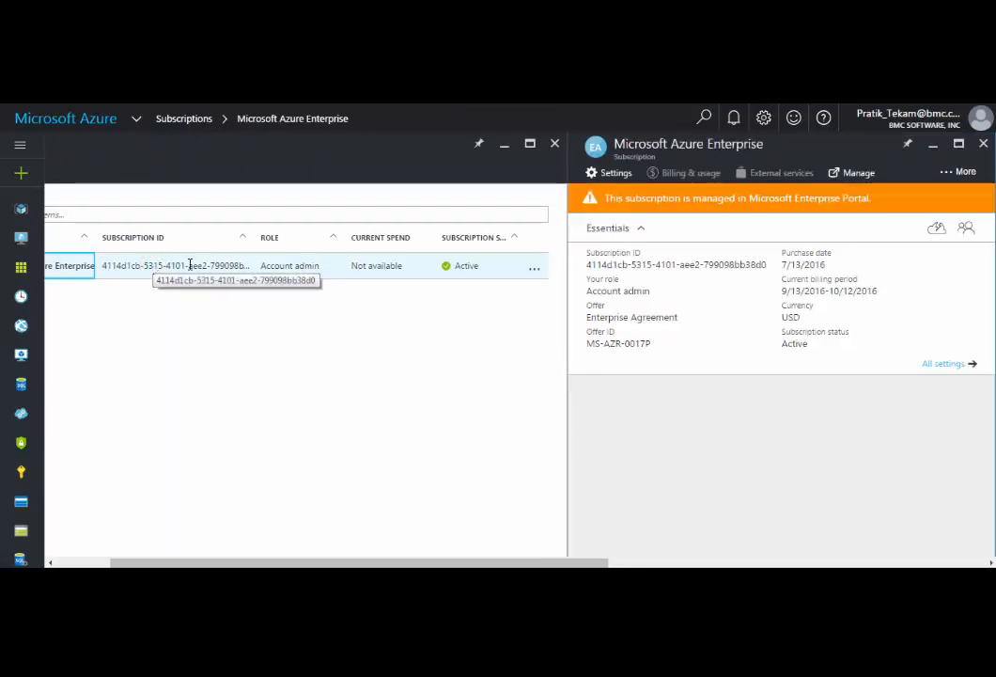
Grant the BMC-TestUser account the Reader role on the Microsoft Azure Enterprise subscription
left_click(968, 234)
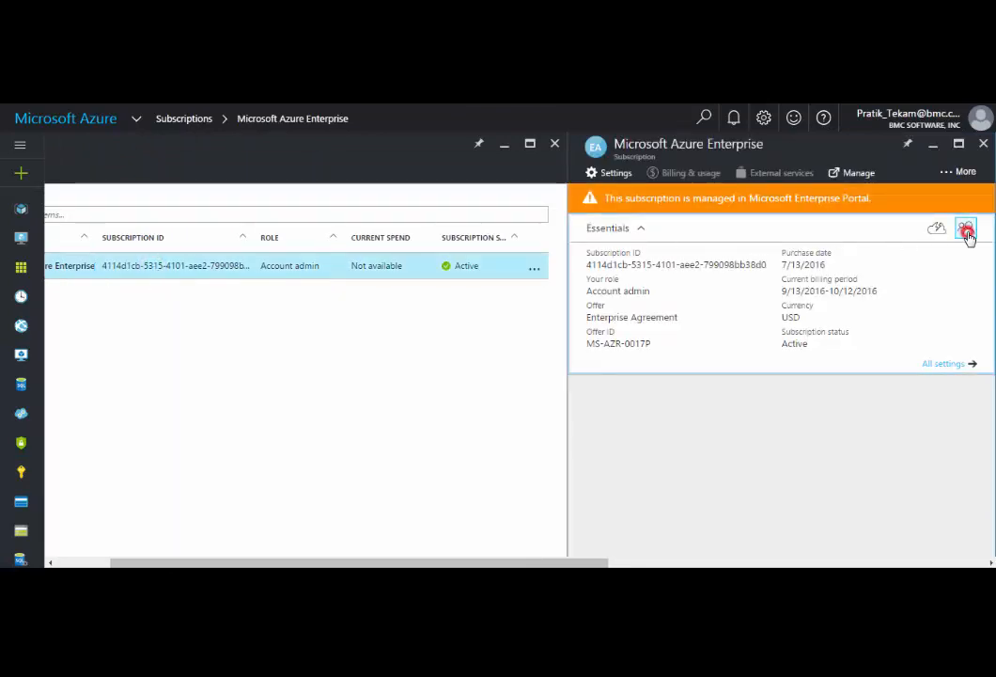
left_click(601, 173)
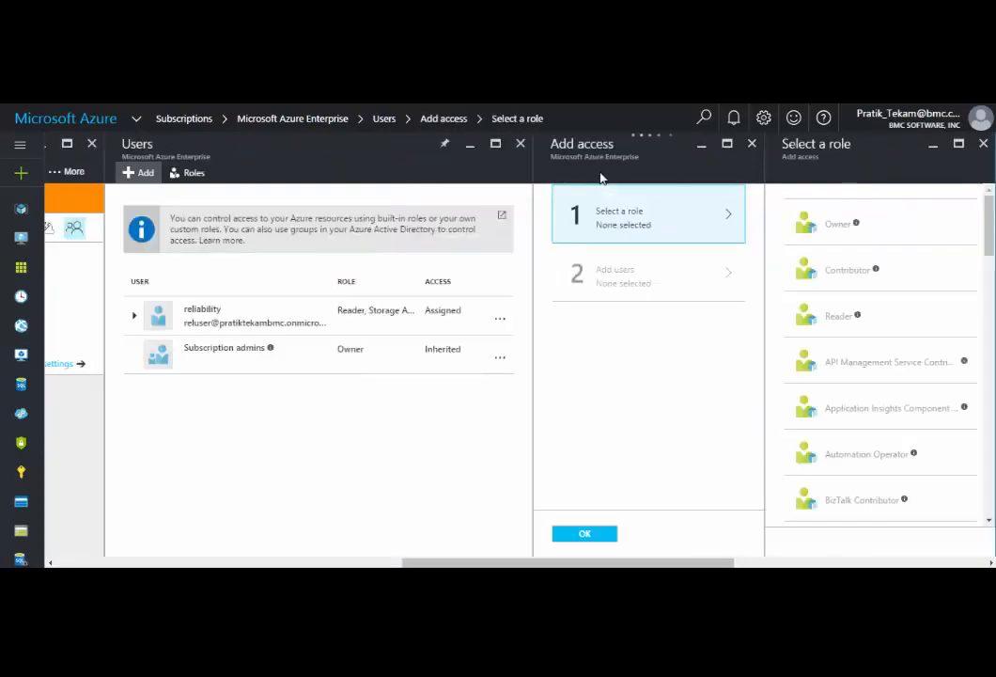
left_click(870, 321)
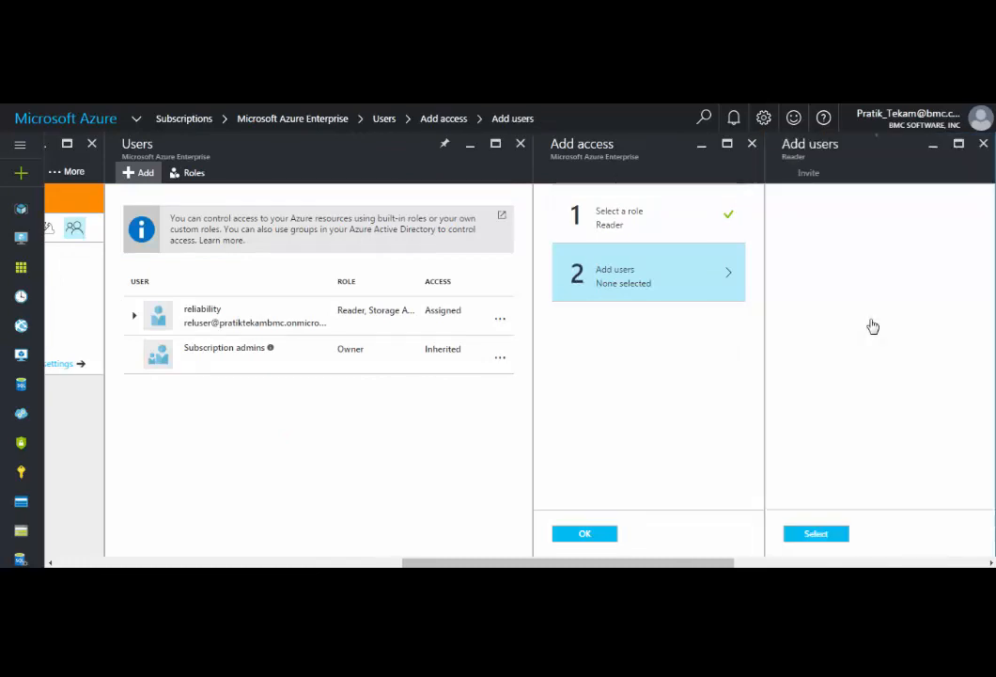
left_click(799, 205)
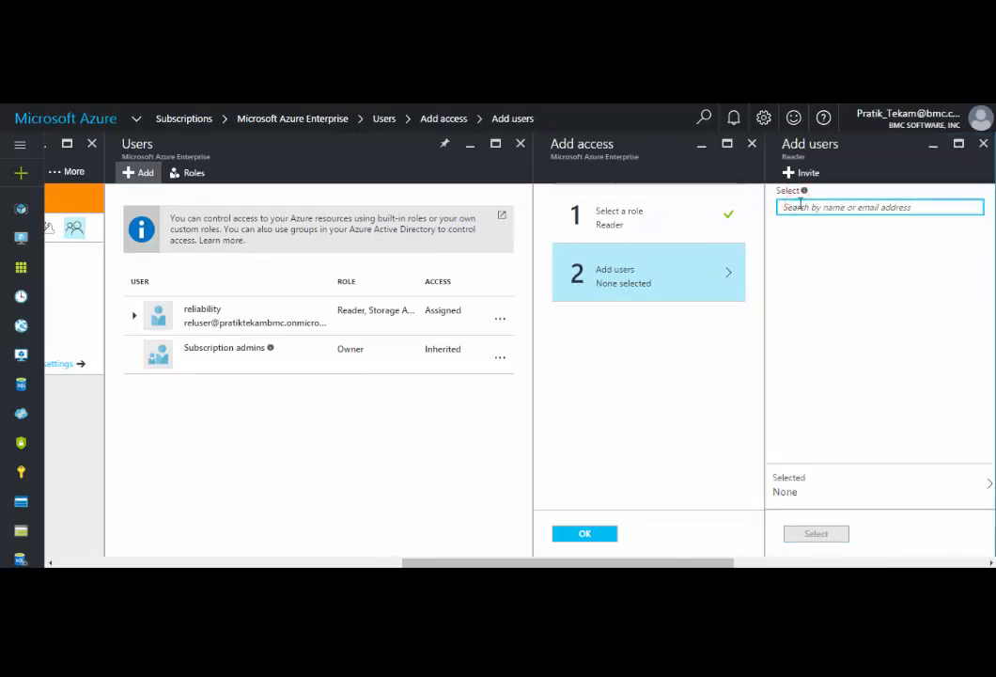
type("bmc-test")
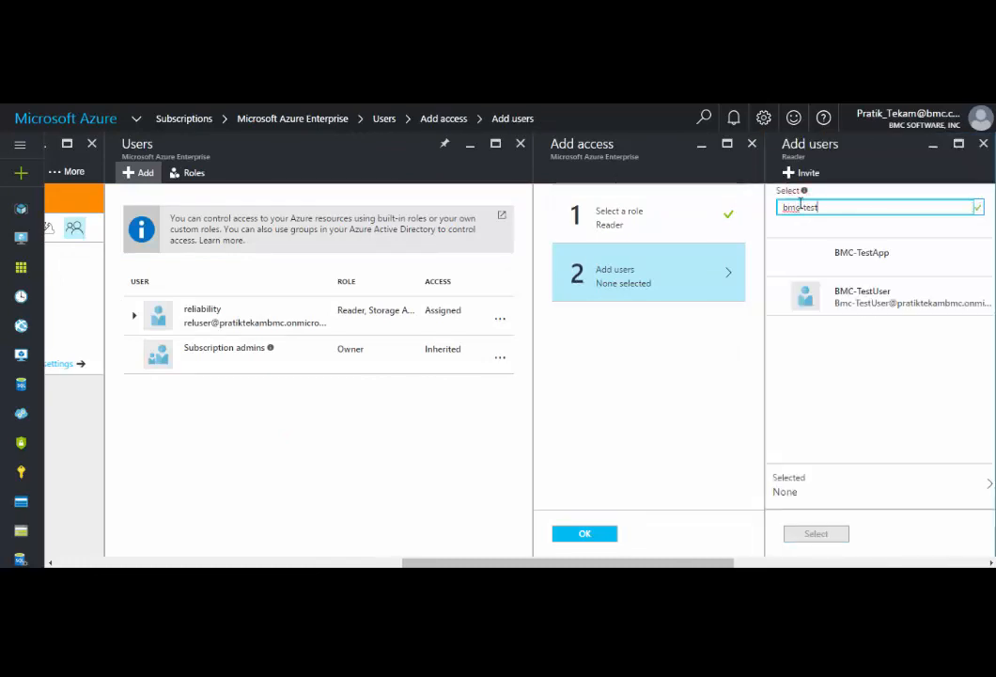
left_click(869, 311)
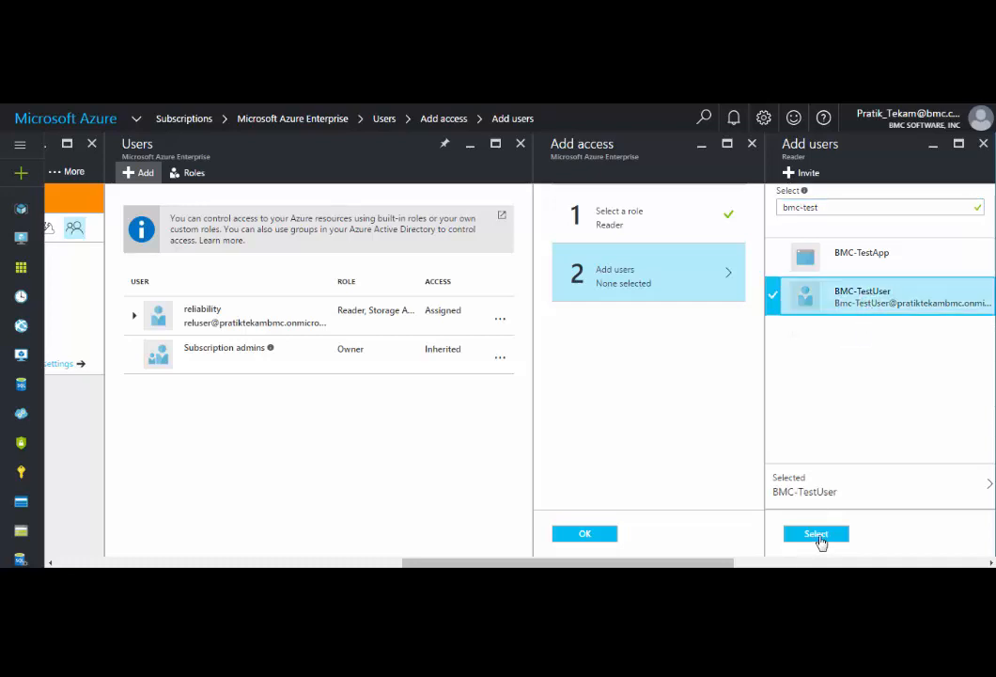
left_click(817, 535)
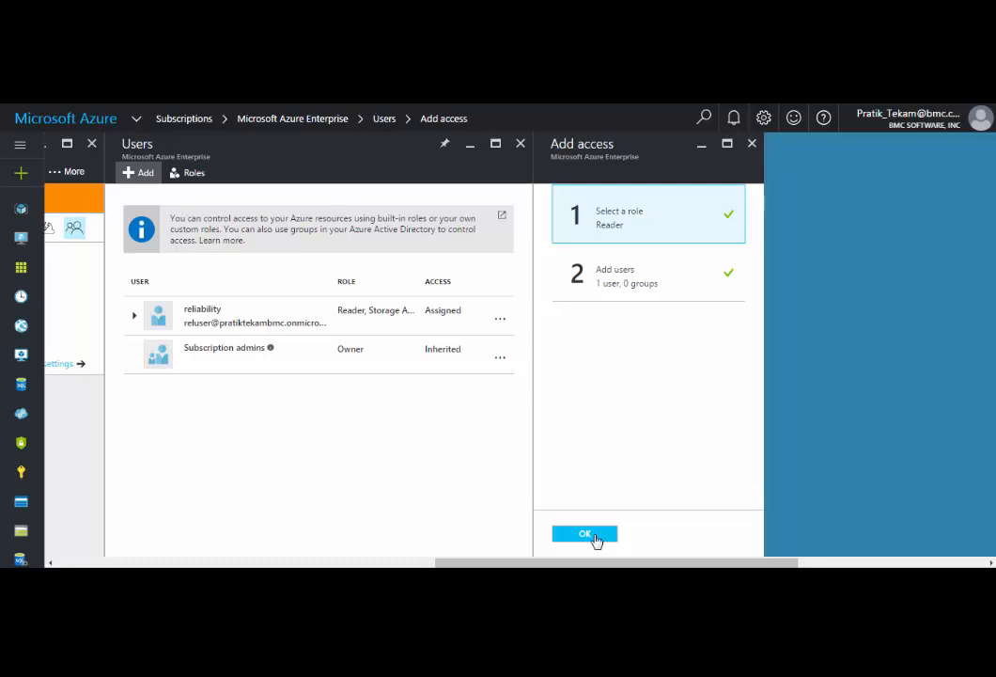
left_click(594, 535)
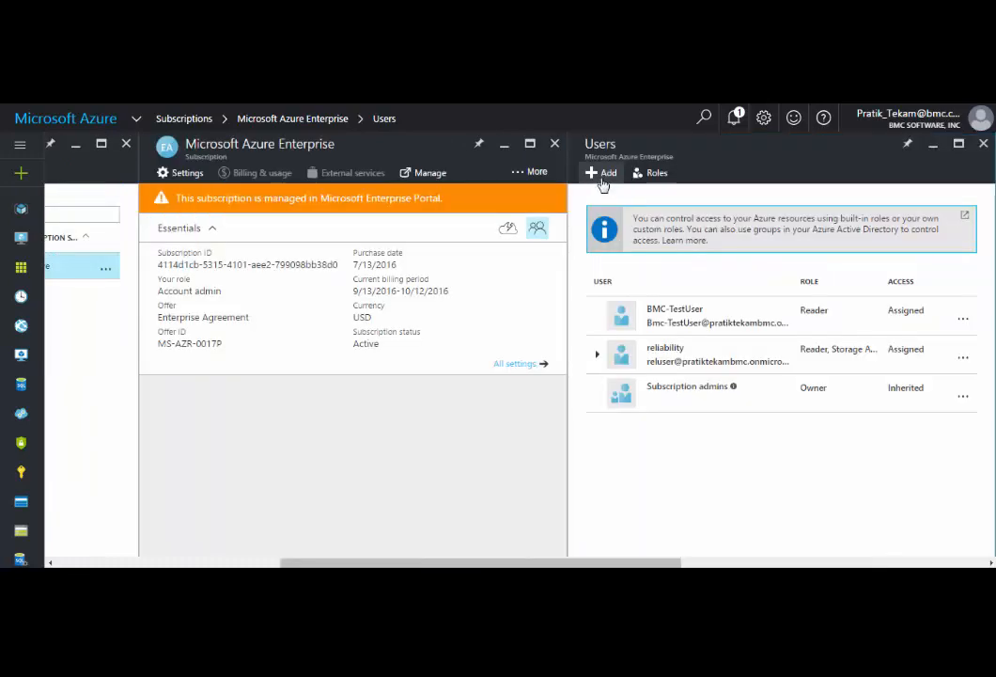
Grant the BMC-TestUser account the Storage Account Contributor role on the same subscription
left_click(603, 176)
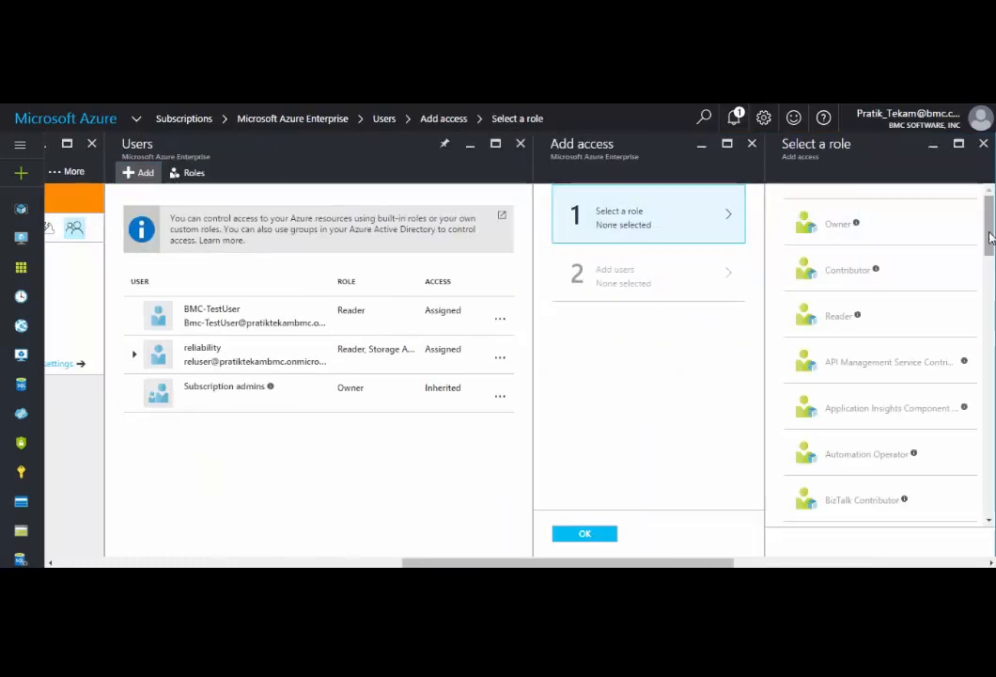
left_click_drag(989, 231, 993, 478)
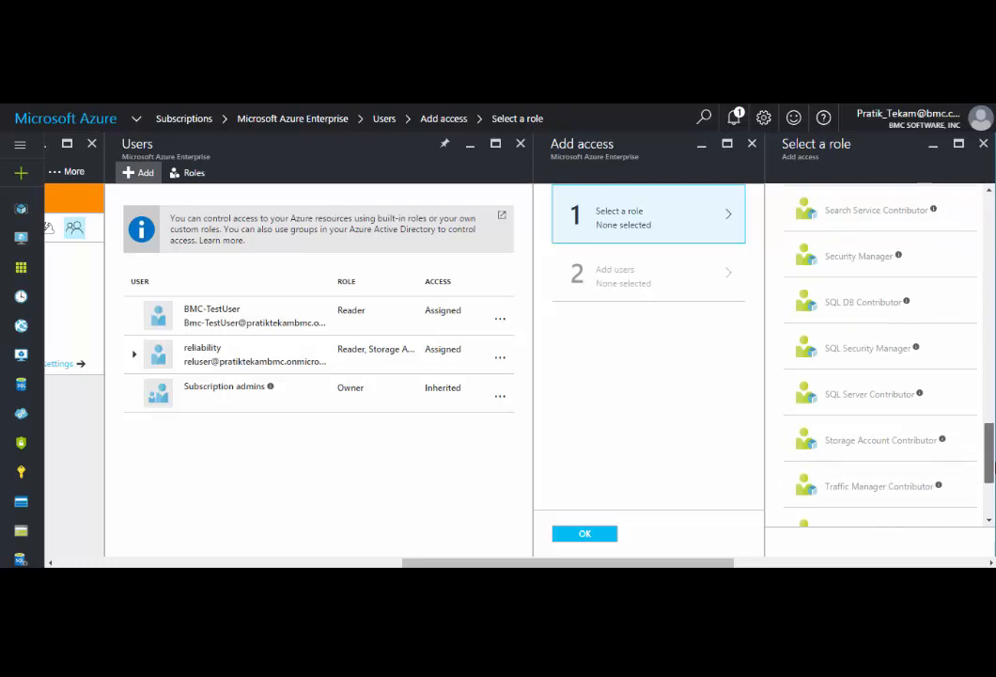
left_click(881, 422)
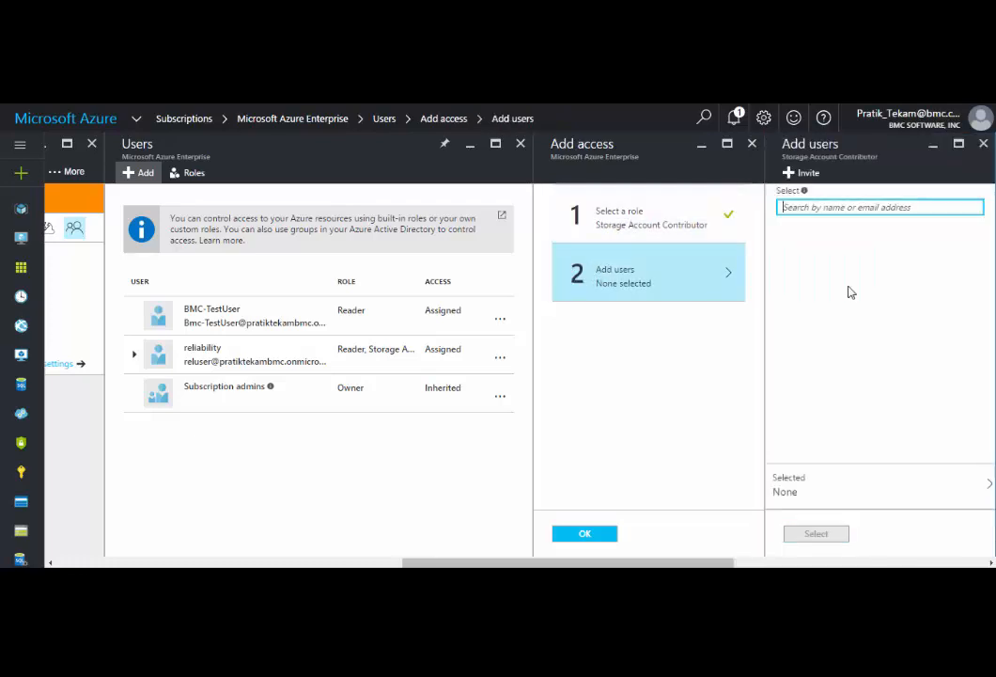
type("bmc")
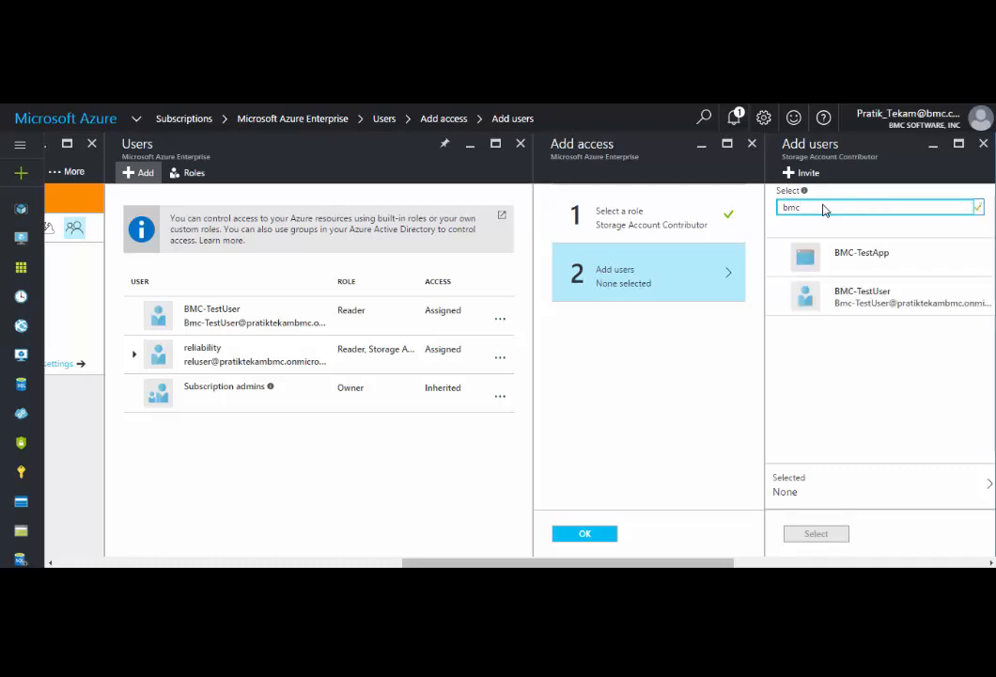
left_click(862, 310)
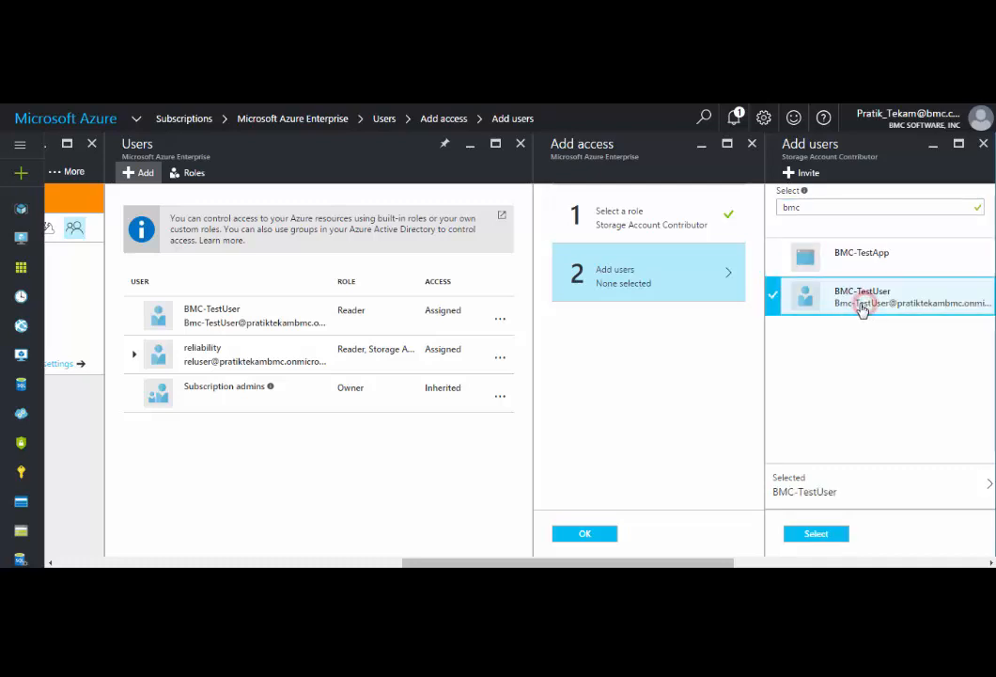
left_click(815, 534)
left_click(583, 535)
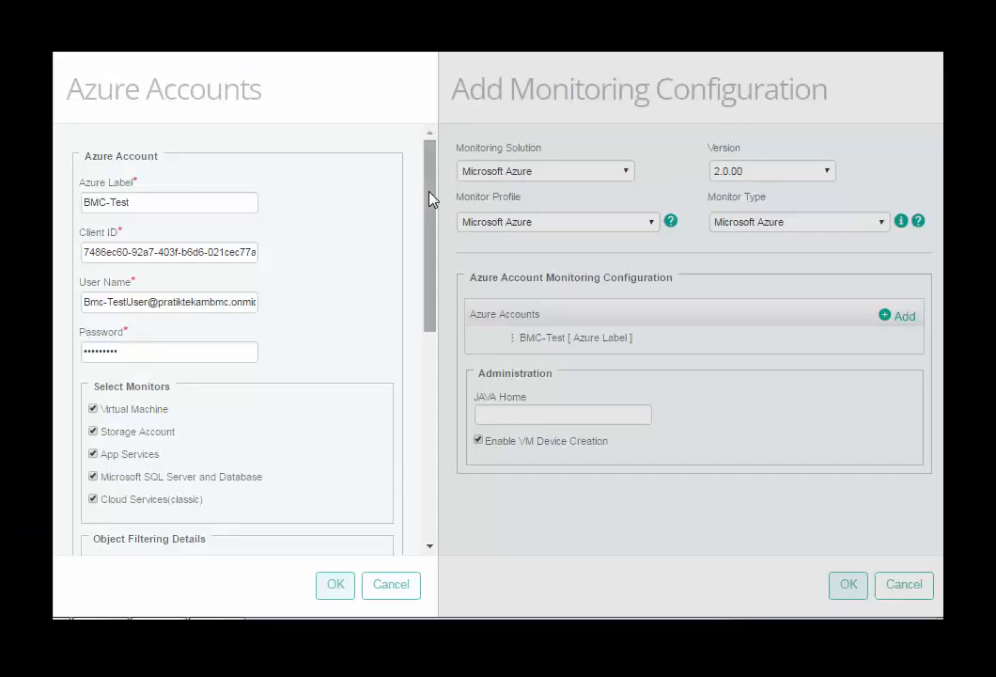
Switch to the BMC monitoring configuration and review the Azure Accounts form's monitor and filter settings
left_click_drag(430, 197, 442, 403)
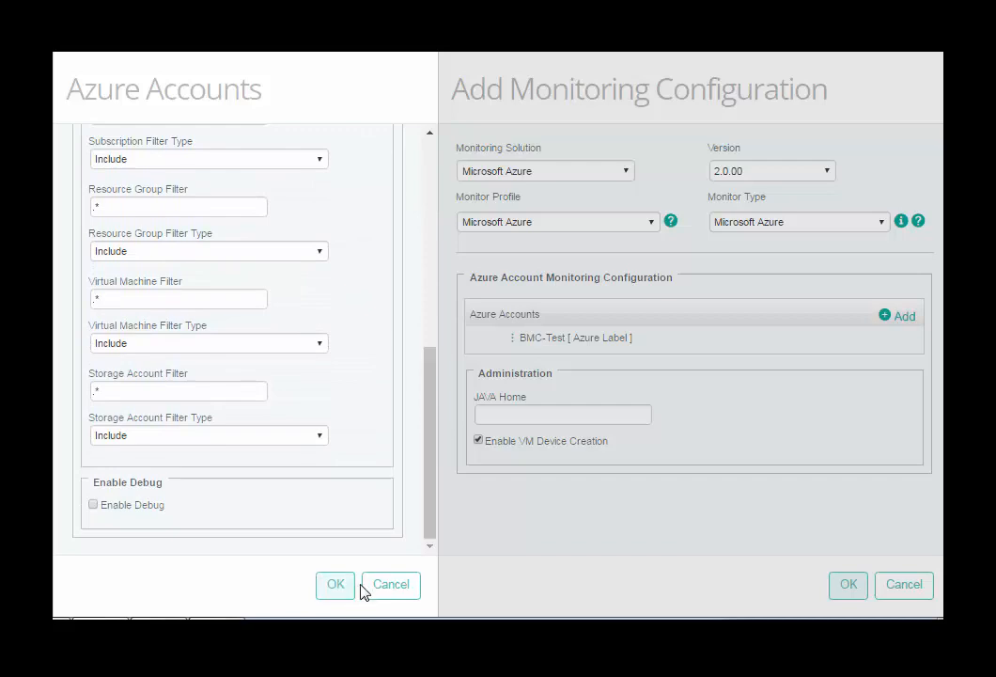